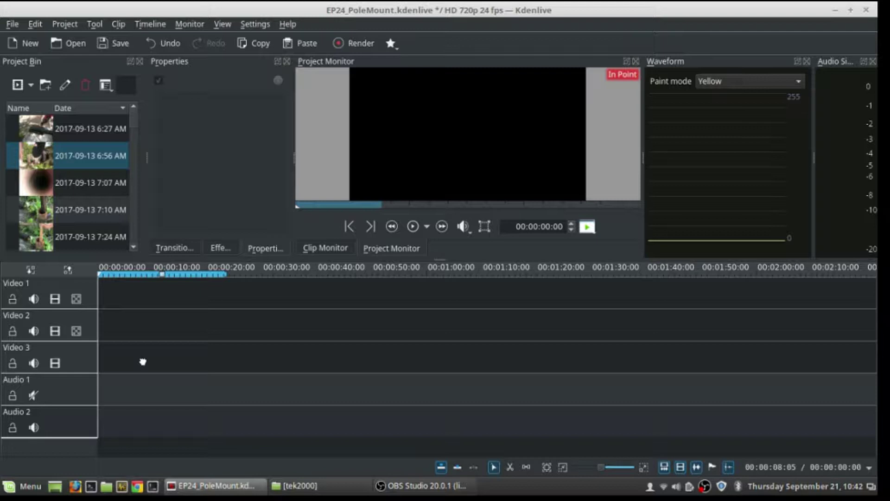
Place the 6:56 AM MOV02A.MOD clip at the start of the Video 2 track
{"action": "left_click", "coordinate": [37, 161]}
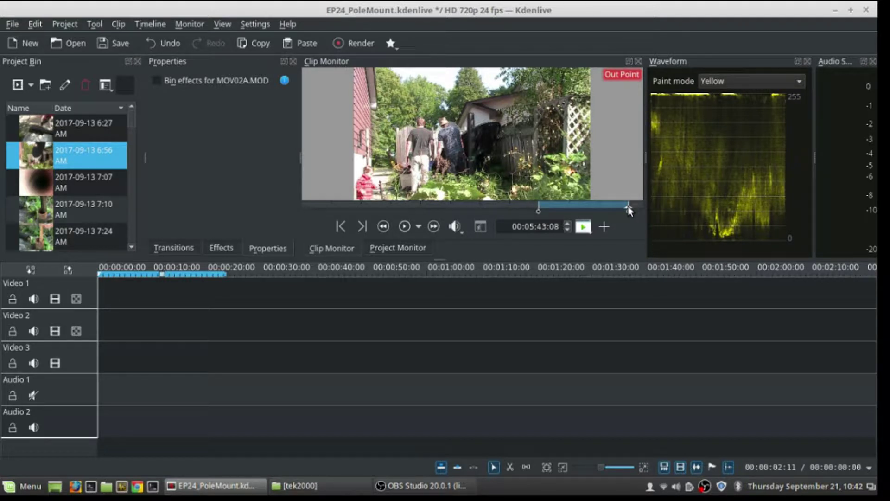
{"action": "left_click_drag", "start_coordinate": [487, 130], "coordinate": [99, 322]}
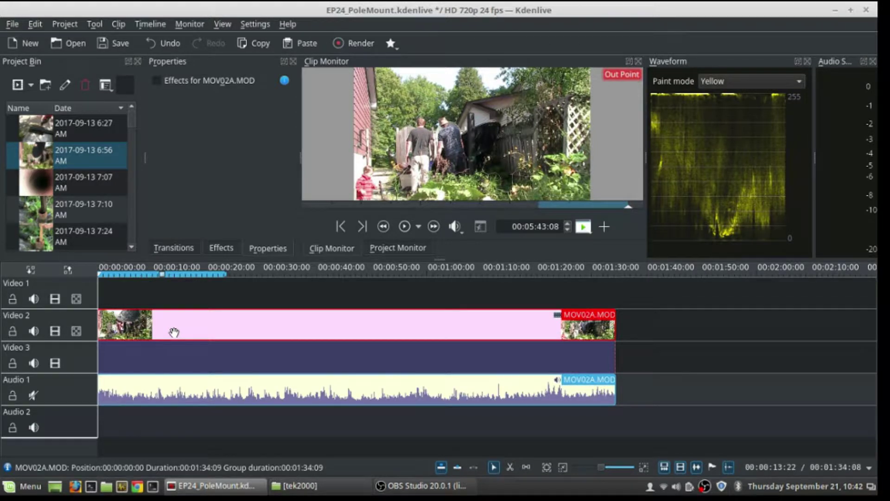
Add the Audio correction > Mute effect to the MOV02A.MOD clip's audio on Audio 1
{"action": "left_click", "coordinate": [198, 332]}
{"action": "right_click", "coordinate": [200, 334]}
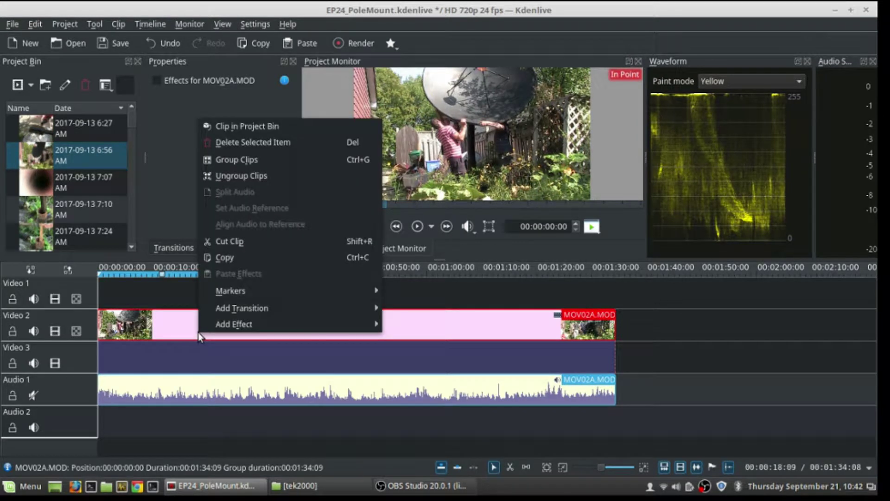
{"action": "mouse_move", "coordinate": [227, 326]}
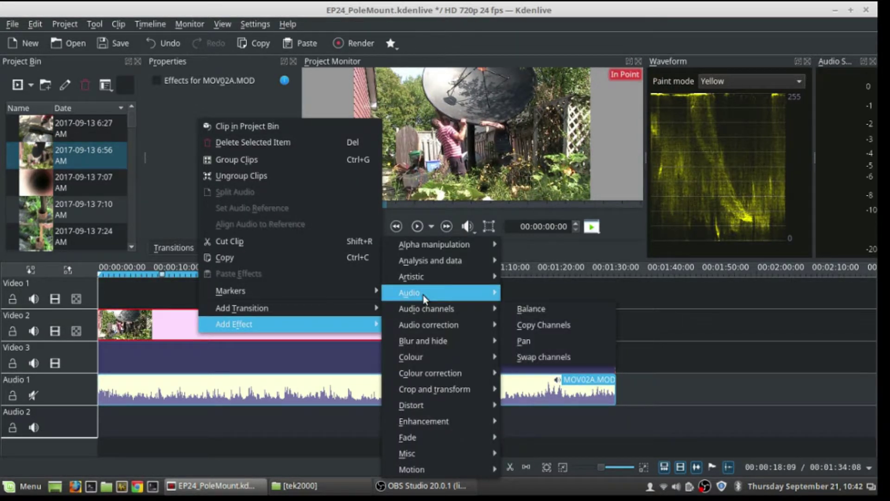
{"action": "mouse_move", "coordinate": [423, 296]}
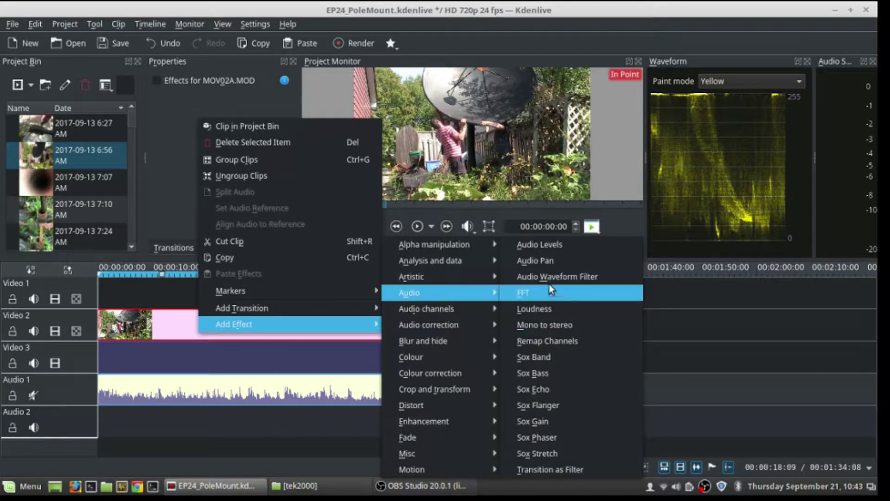
{"action": "mouse_move", "coordinate": [475, 324]}
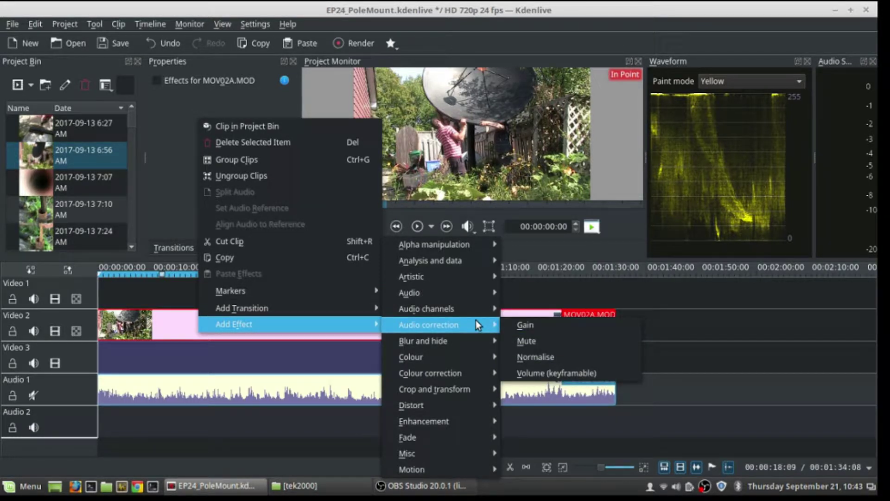
{"action": "left_click", "coordinate": [524, 335]}
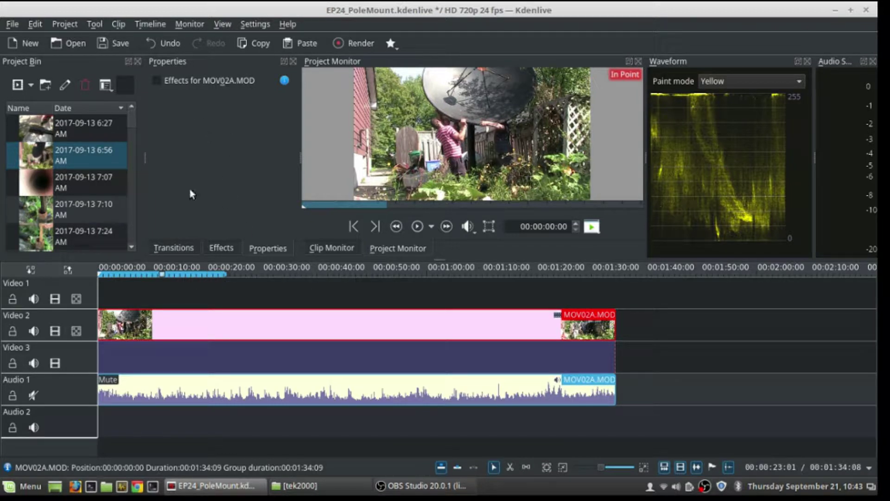
Apply the Motion > Speed effect to the Video 2 clip and set Speed to 400%
{"action": "right_click", "coordinate": [216, 324]}
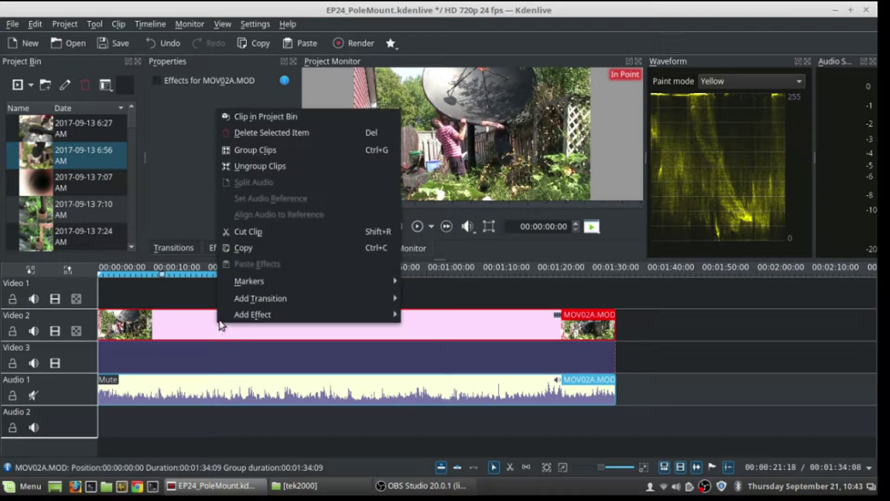
{"action": "mouse_move", "coordinate": [239, 316]}
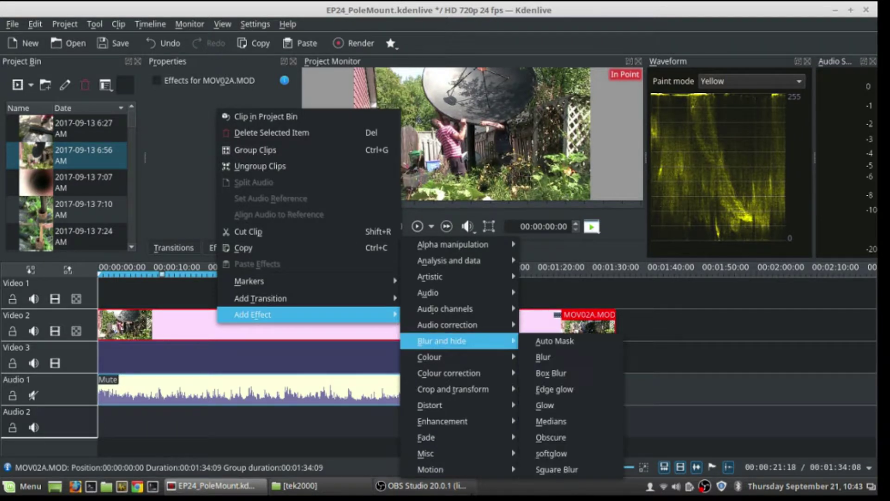
{"action": "mouse_move", "coordinate": [457, 471]}
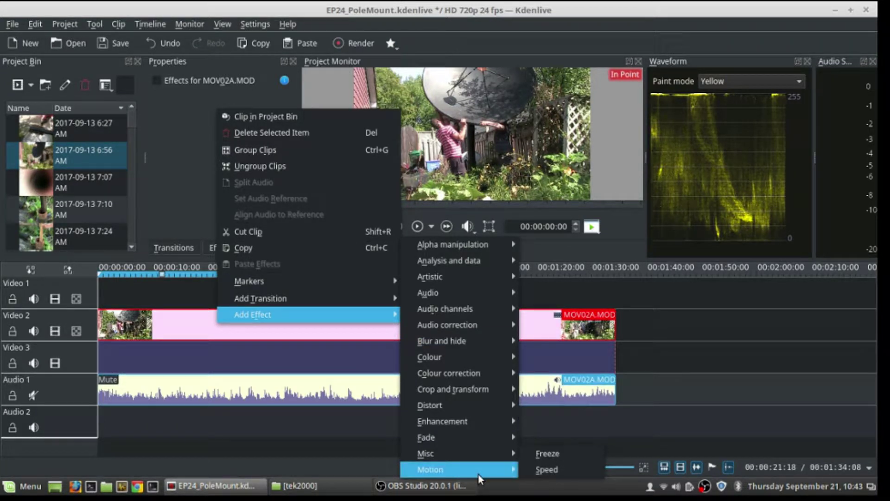
{"action": "left_click", "coordinate": [550, 473]}
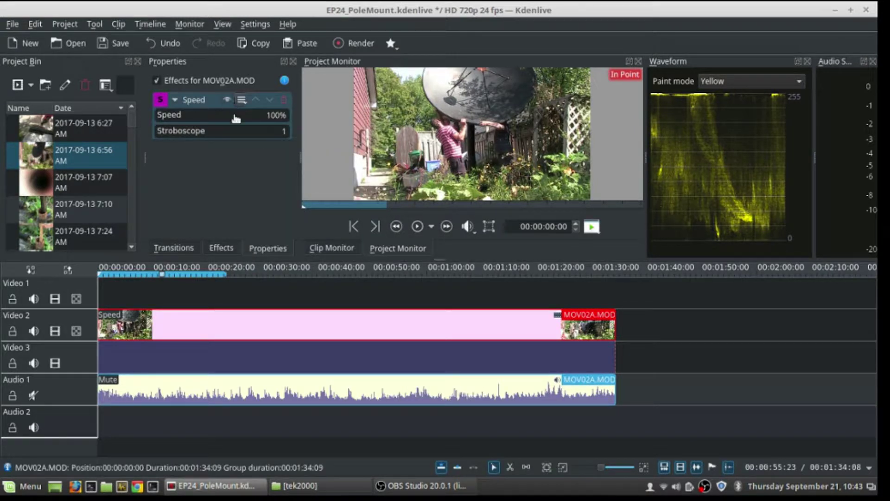
{"action": "left_click", "coordinate": [267, 115]}
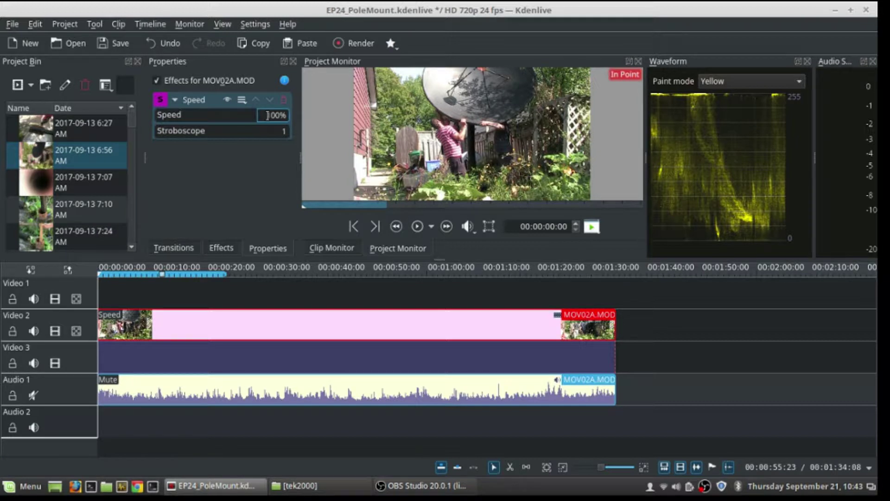
{"action": "left_click_drag", "start_coordinate": [267, 115], "coordinate": [281, 115]}
{"action": "type", "text": "4000"}
{"action": "key", "text": "BackSpace"}
{"action": "key", "text": "Return"}
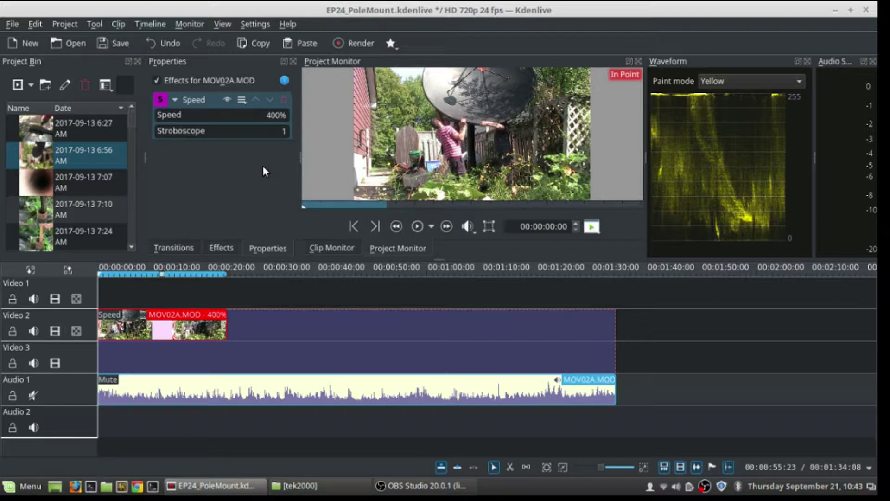
{"action": "left_click", "coordinate": [108, 274]}
{"action": "key", "text": "space"}
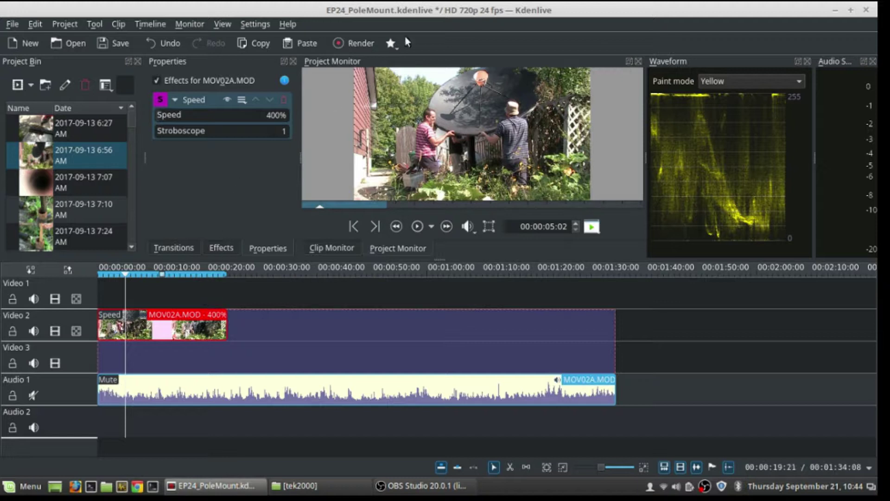
In Render Project, choose the MP4 H.264/AAC (CBR) profile, keeping video bitrate at 4000
{"action": "left_click", "coordinate": [347, 43]}
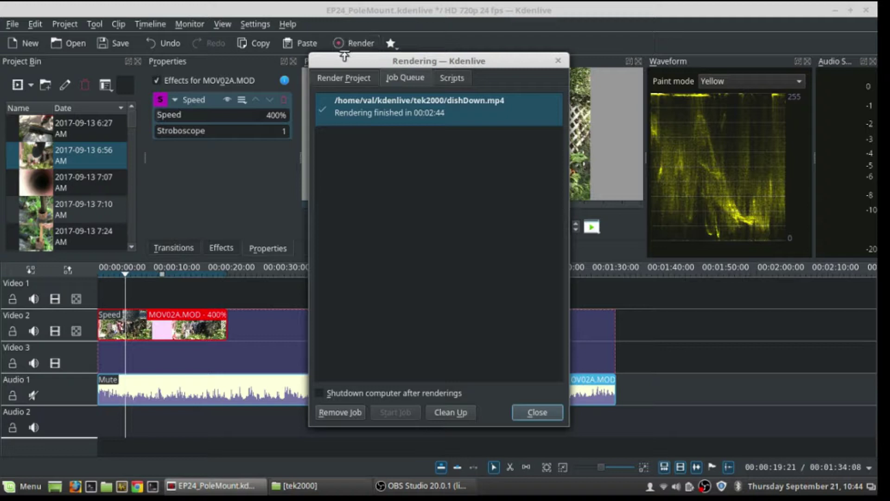
{"action": "left_click", "coordinate": [335, 78]}
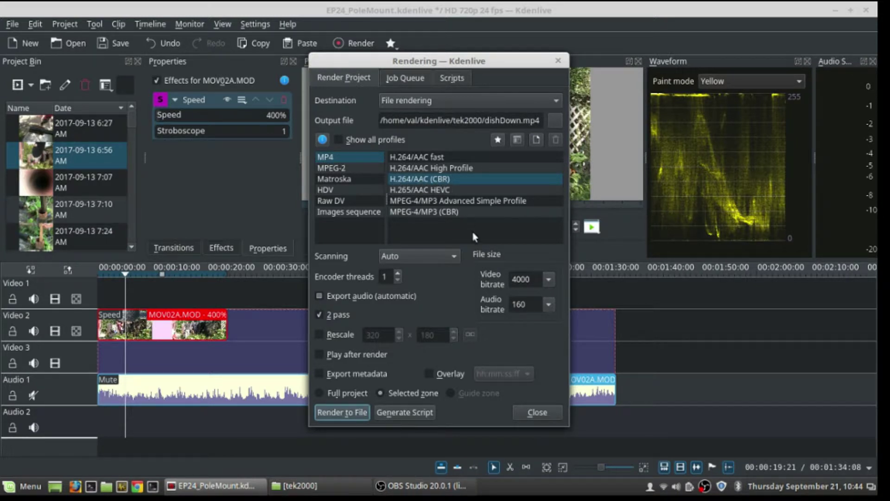
{"action": "left_click", "coordinate": [553, 278]}
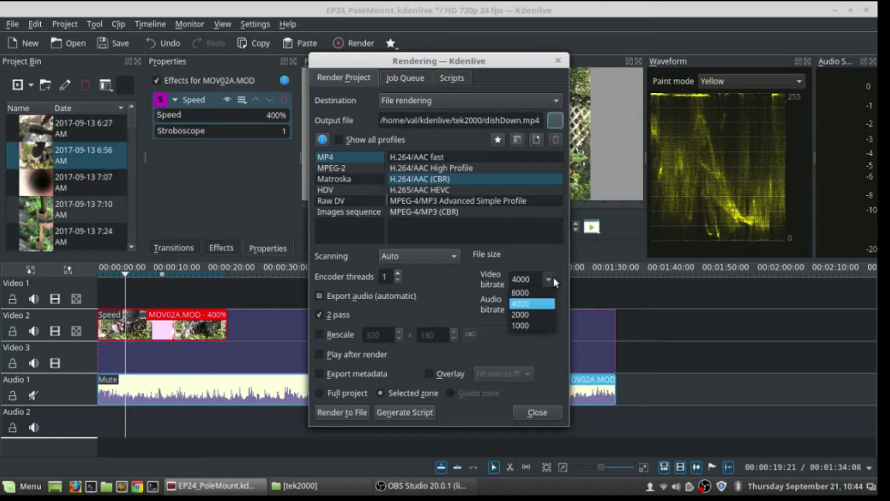
{"action": "left_click", "coordinate": [553, 278]}
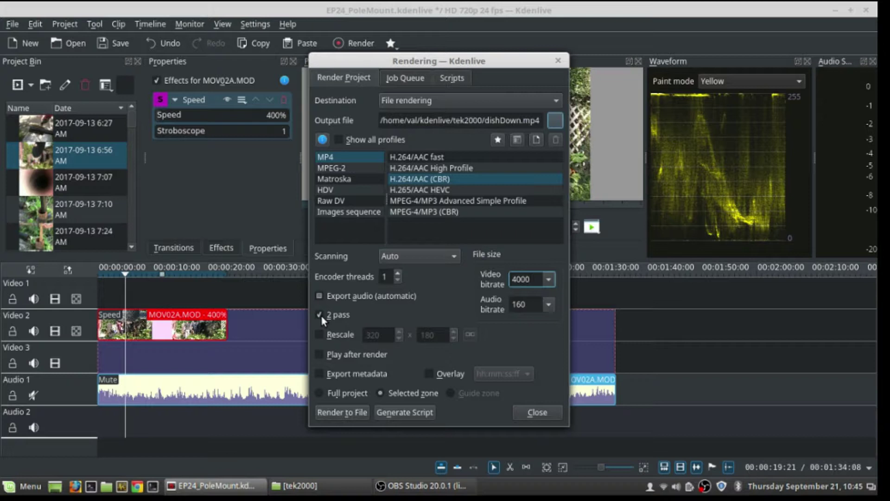
{"action": "left_click", "coordinate": [412, 158]}
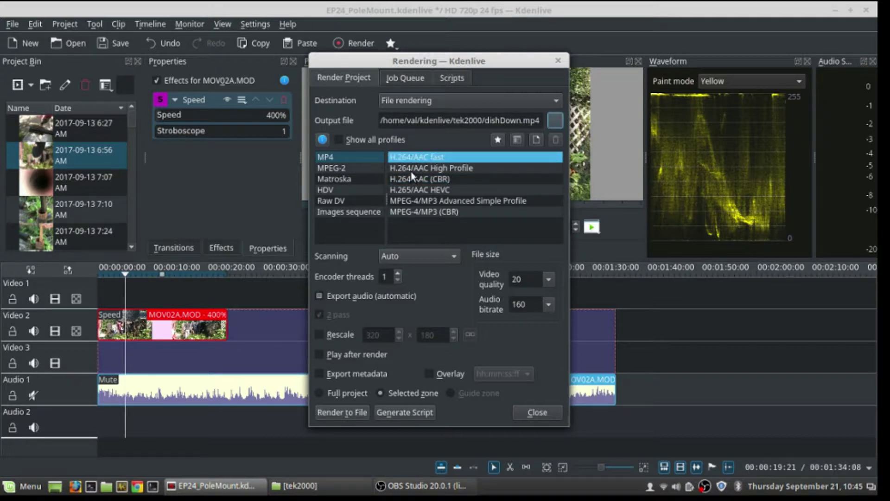
{"action": "left_click", "coordinate": [411, 170]}
{"action": "left_click", "coordinate": [411, 183]}
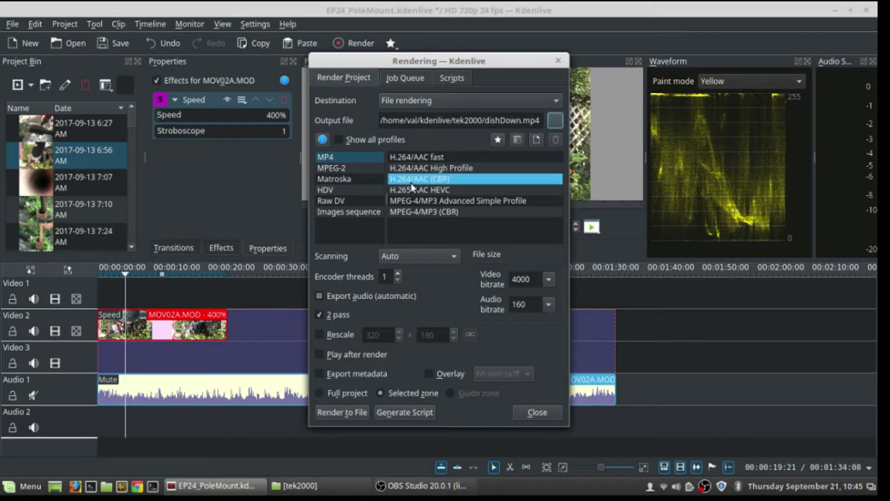
{"action": "left_click", "coordinate": [415, 191]}
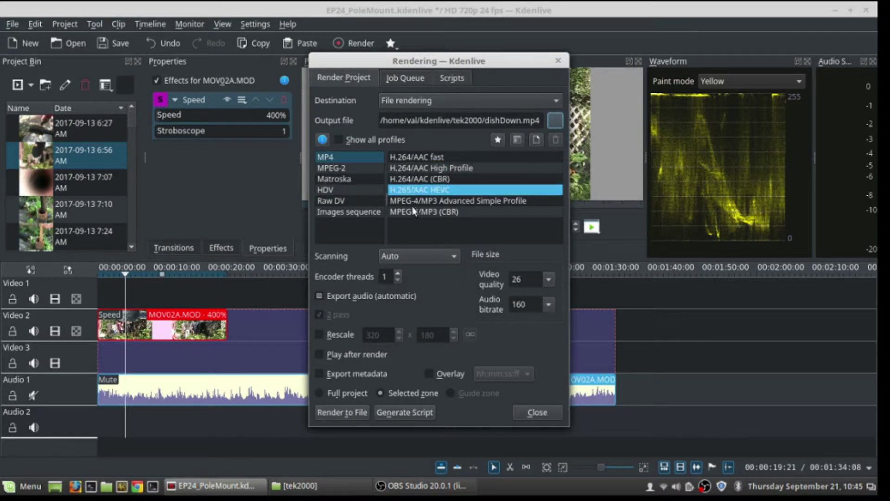
{"action": "left_click", "coordinate": [413, 210]}
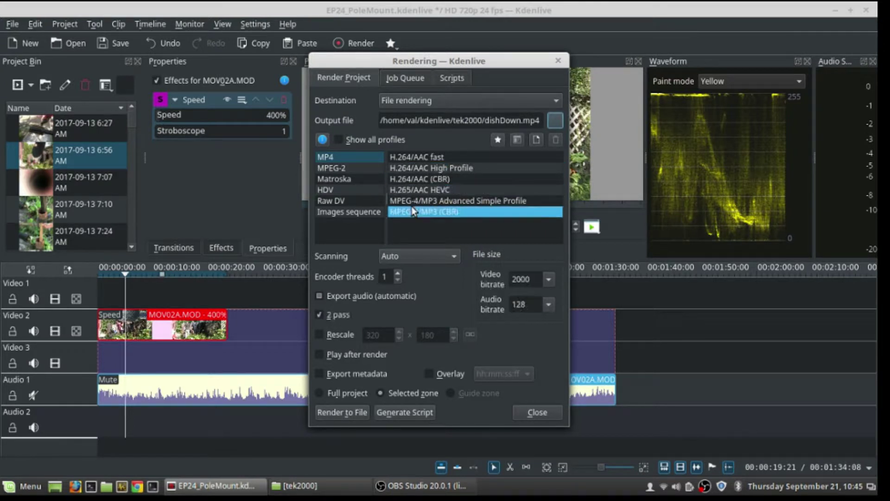
{"action": "left_click", "coordinate": [419, 180]}
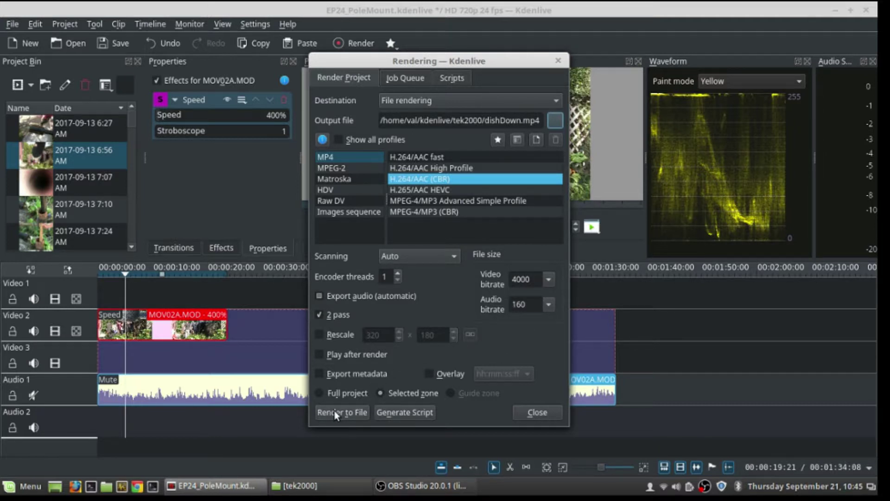
Change the render output file name to dishDown2.mp4
{"action": "left_click", "coordinate": [555, 121]}
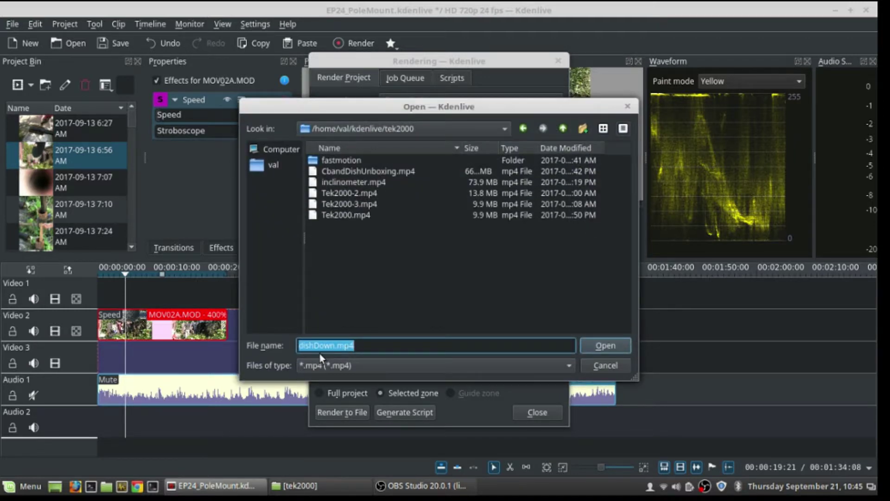
{"action": "left_click", "coordinate": [335, 347]}
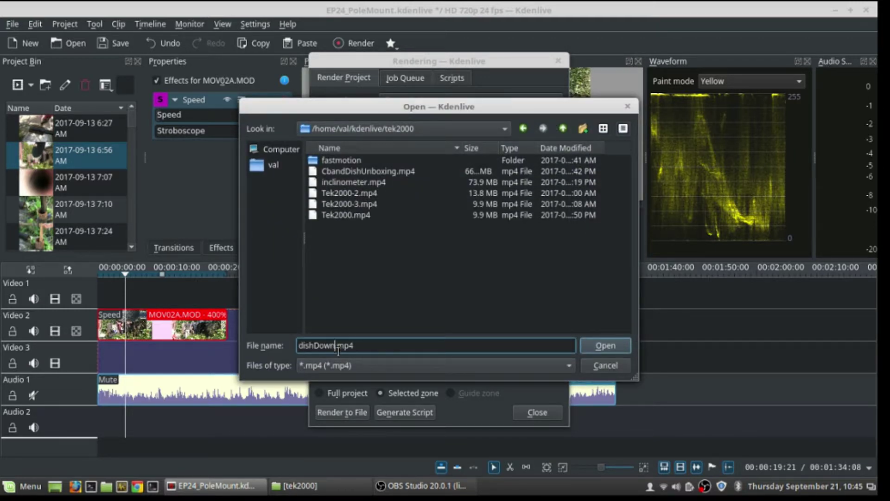
{"action": "left_click_drag", "start_coordinate": [338, 350], "coordinate": [389, 350]}
{"action": "type", "text": "2"}
{"action": "key", "text": "Return"}
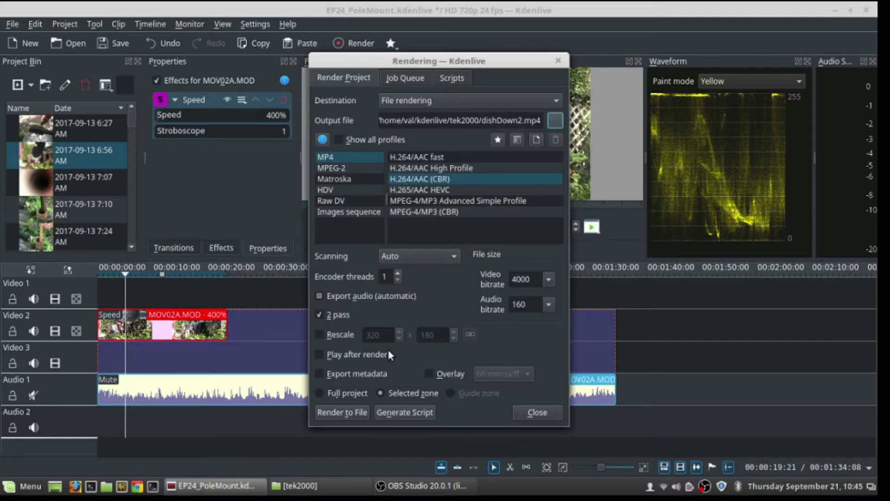
Render the project to dishDown2.mp4 and follow its progress in the job queue
{"action": "left_click", "coordinate": [338, 414]}
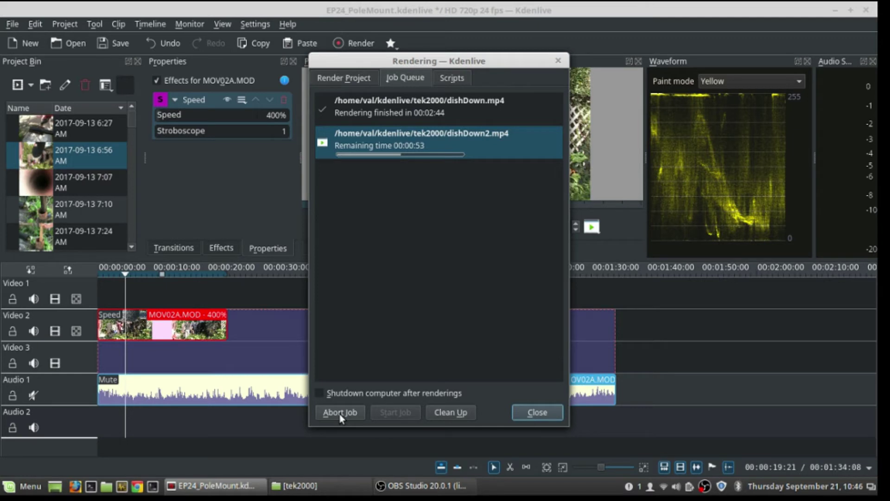
Bring the OBS Studio window in front of Kdenlive
{"action": "left_click", "coordinate": [406, 490]}
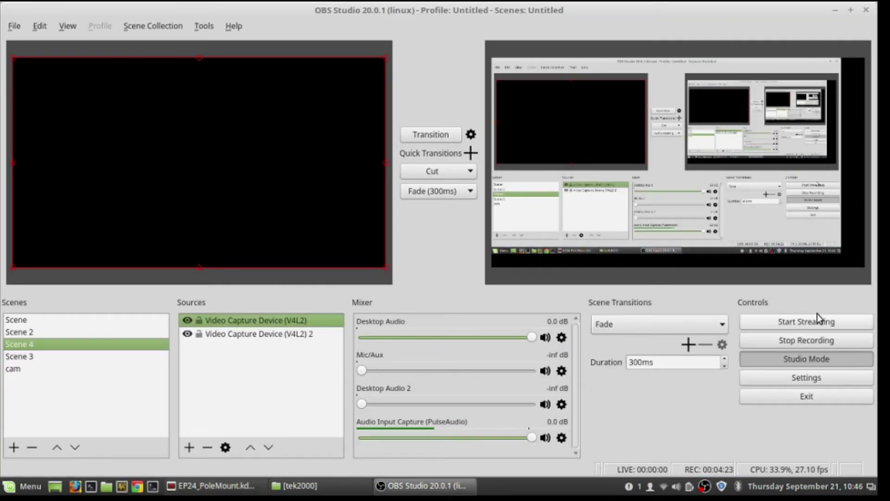